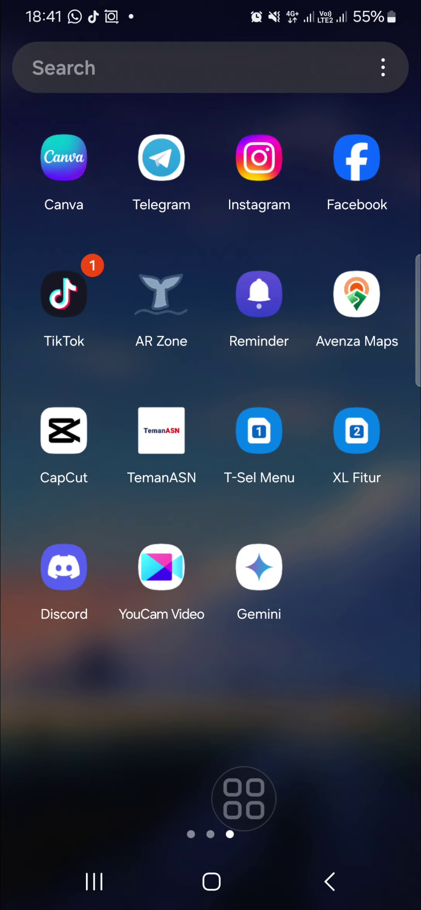
# - Launch TikTok and search for 'flowers language filter'
pyautogui.moveTo(243, 800); pyautogui.dragTo(61, 309)
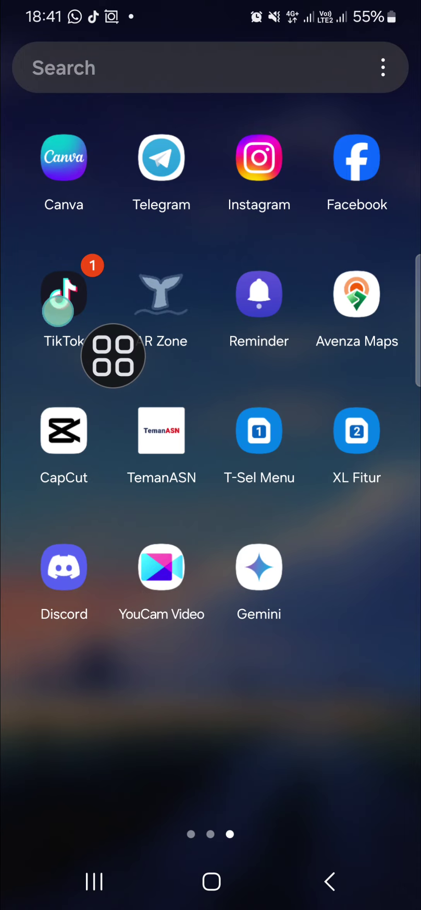
pyautogui.click(61, 308)
pyautogui.moveTo(114, 360)
pyautogui.mouseDown()
pyautogui.moveTo(391, 72)
pyautogui.moveTo(387, 140)
pyautogui.mouseUp()
pyautogui.click(388, 62)
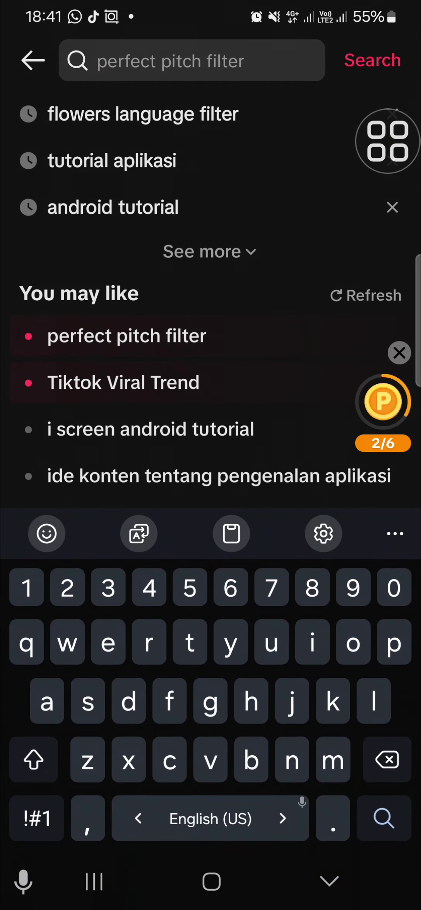
pyautogui.moveTo(387, 140); pyautogui.dragTo(311, 120)
pyautogui.click(214, 115)
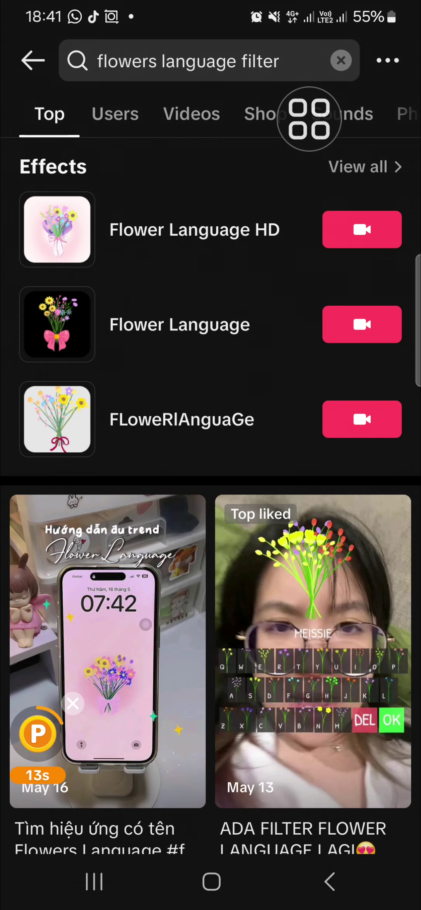
# - Choose the Flower Language HD effect and start the camera with it applied
pyautogui.moveTo(310, 120); pyautogui.dragTo(291, 230)
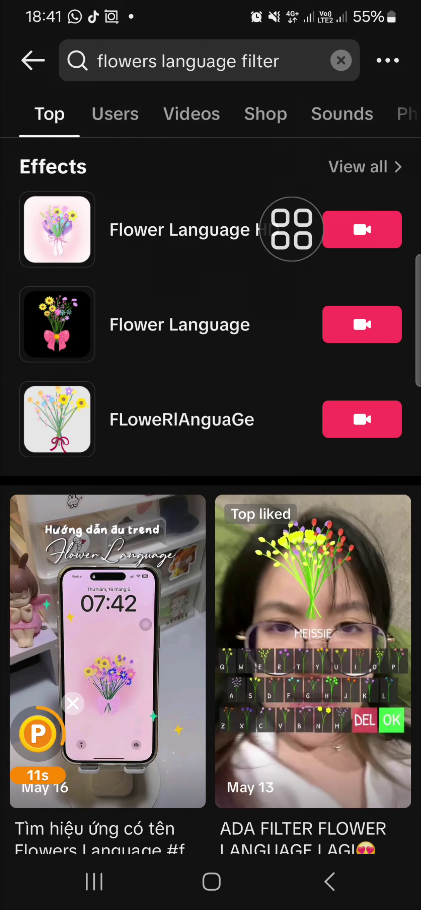
pyautogui.click(178, 230)
pyautogui.moveTo(291, 230)
pyautogui.mouseDown()
pyautogui.moveTo(211, 794)
pyautogui.moveTo(284, 787)
pyautogui.mouseUp()
pyautogui.click(206, 799)
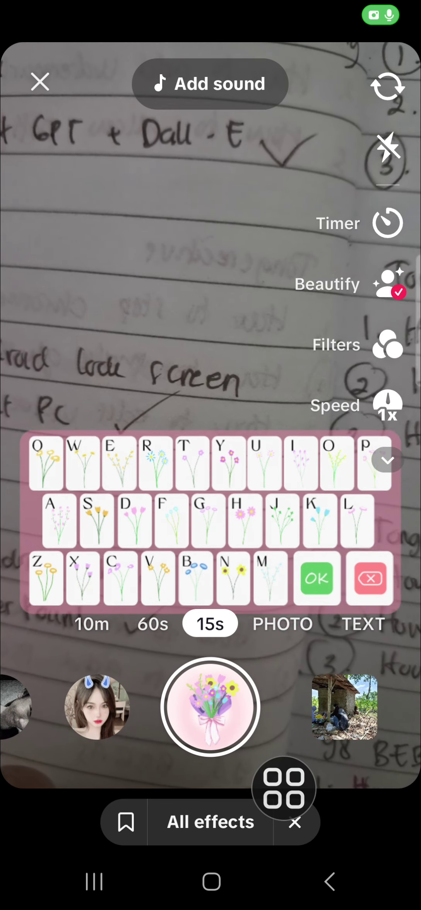
# - Switch to photo mode and spell MARL on the effect's flower keyboard
pyautogui.click(282, 623)
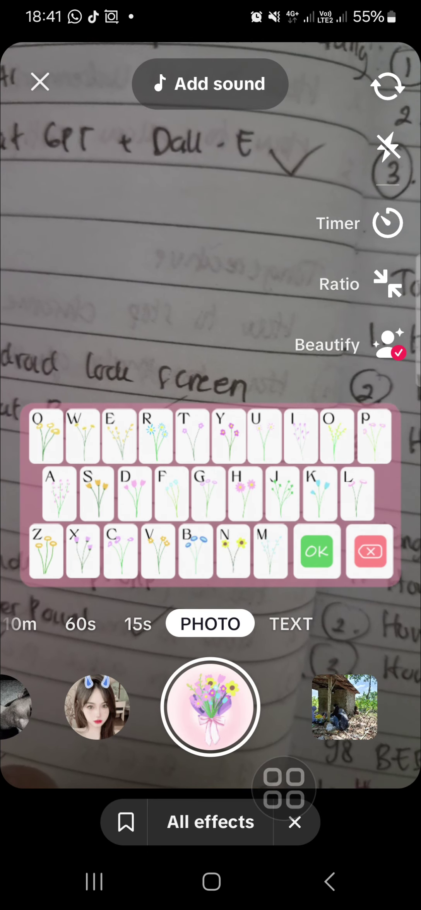
pyautogui.click(261, 551)
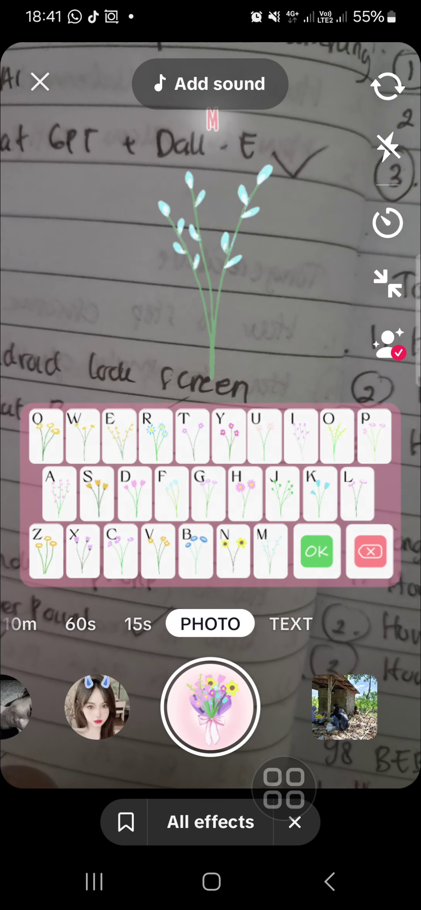
pyautogui.click(58, 503)
pyautogui.click(154, 435)
pyautogui.click(356, 493)
# - Confirm the name, add the pink bow, cycle the background back to plain pink and confirm the design
pyautogui.click(317, 551)
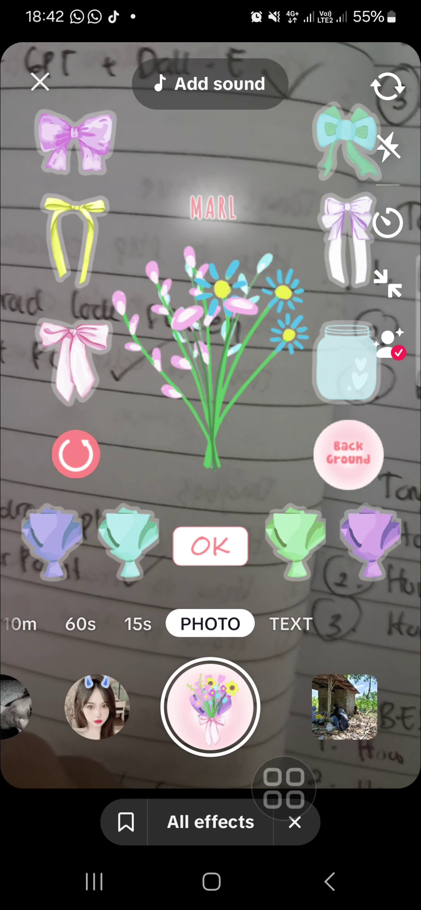
pyautogui.click(74, 356)
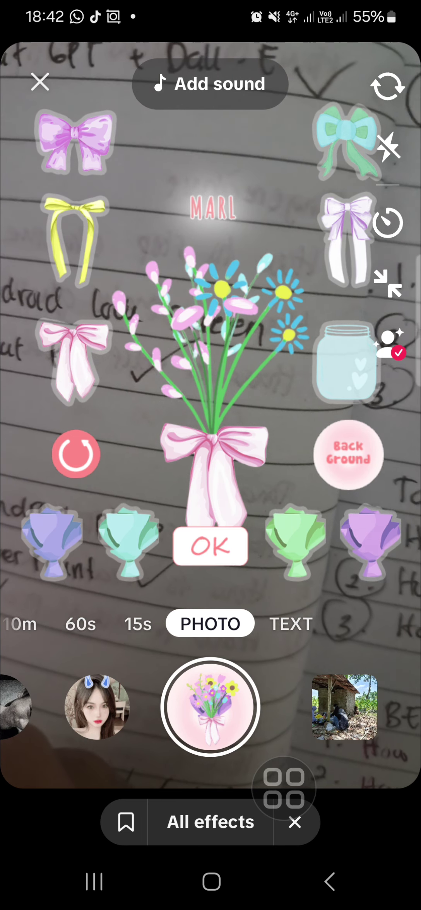
pyautogui.click(348, 455)
pyautogui.click(348, 455)
pyautogui.click(348, 455)
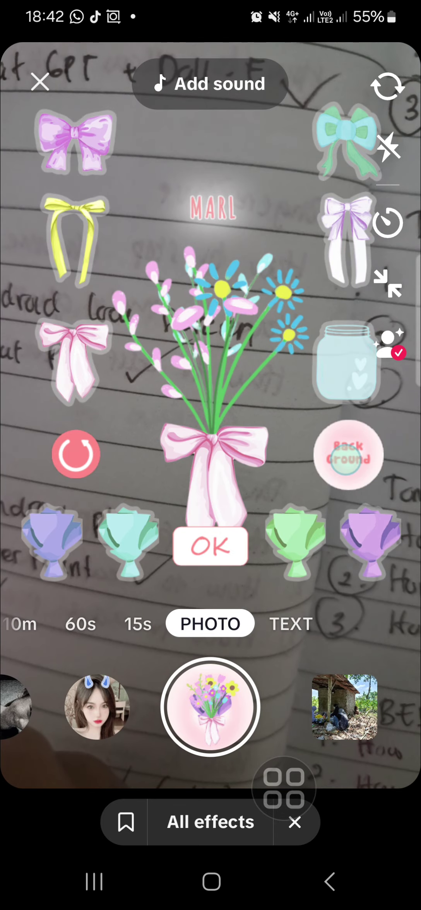
pyautogui.click(348, 455)
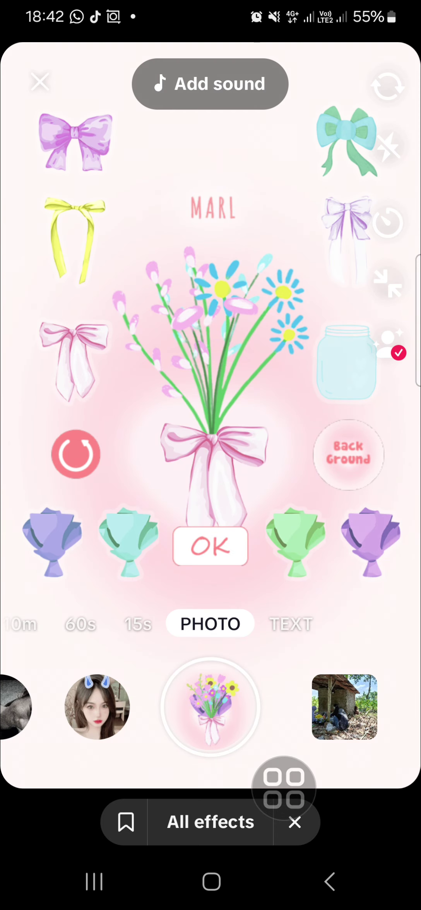
pyautogui.click(195, 547)
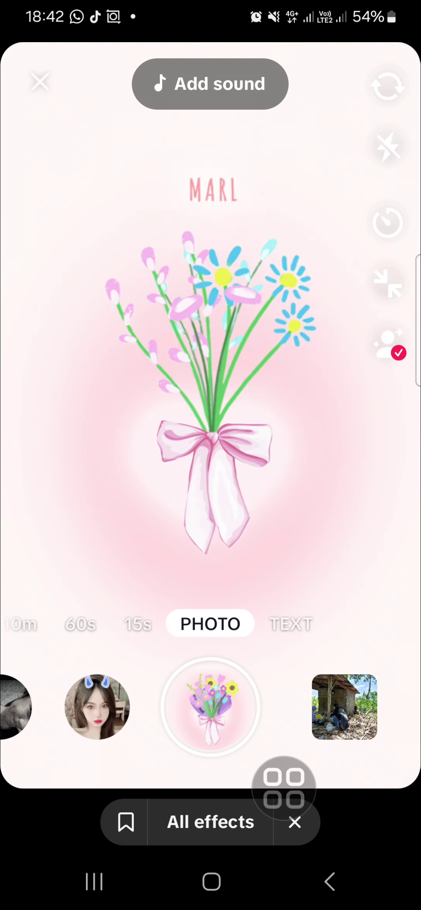
# - Take the MARL bouquet photo and continue to the post details screen
pyautogui.moveTo(217, 699); pyautogui.dragTo(220, 591)
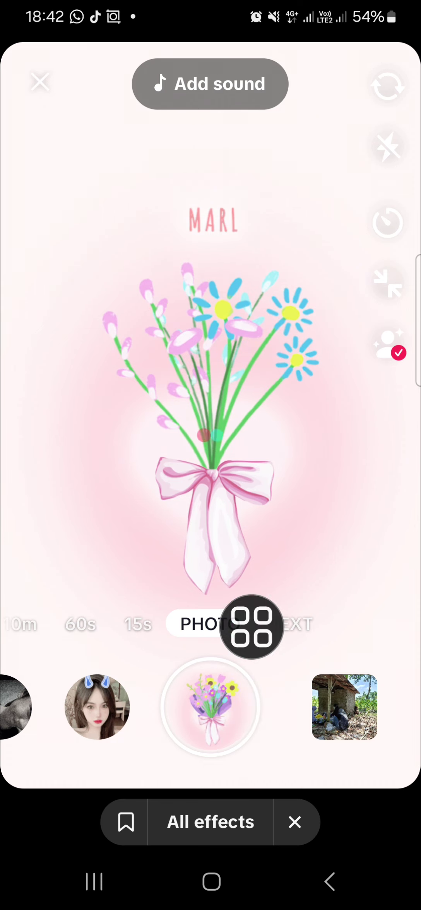
pyautogui.click(211, 707)
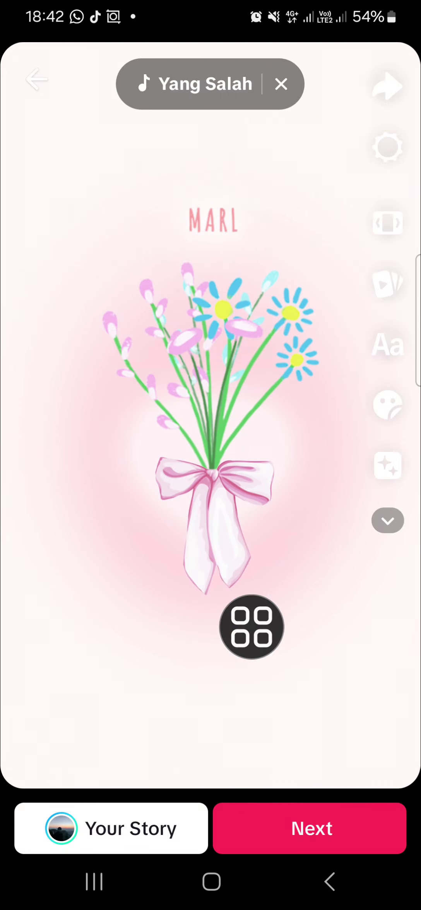
pyautogui.moveTo(253, 615); pyautogui.dragTo(331, 833)
pyautogui.click(263, 830)
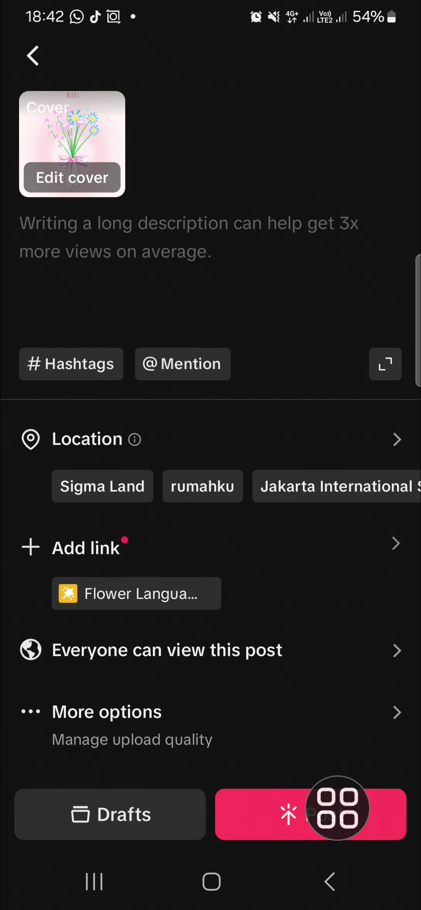
pyautogui.moveTo(337, 815)
pyautogui.mouseDown()
pyautogui.moveTo(333, 384)
pyautogui.moveTo(283, 284)
pyautogui.moveTo(315, 547)
pyautogui.mouseUp()
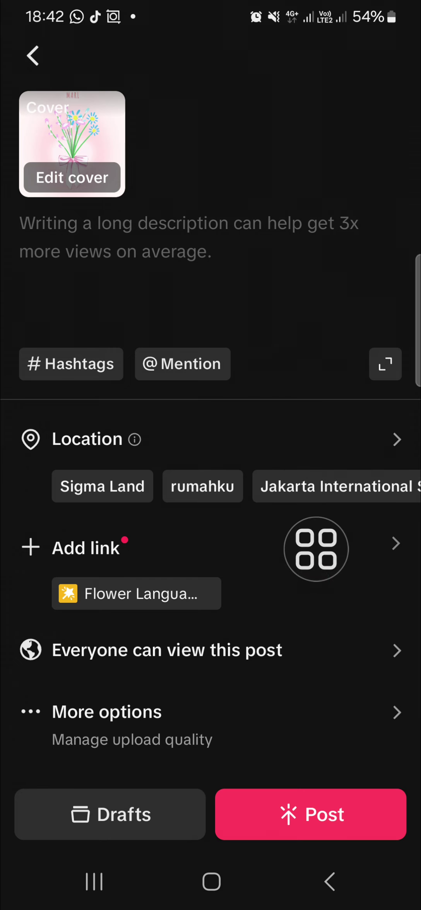